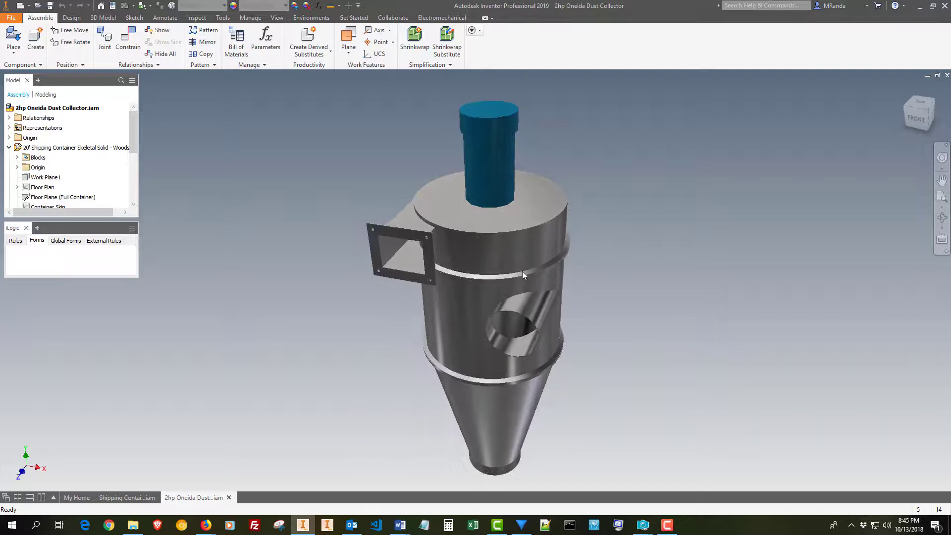
Inspect the upper cyclone part of the dust collector in place, including its open interior, and return to the assembly.
double_click(536, 319)
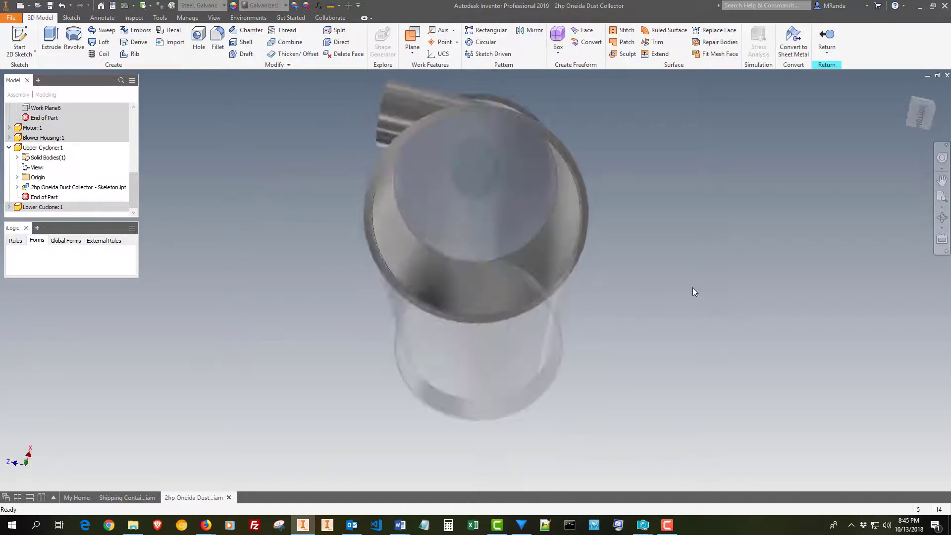
right_click(638, 298)
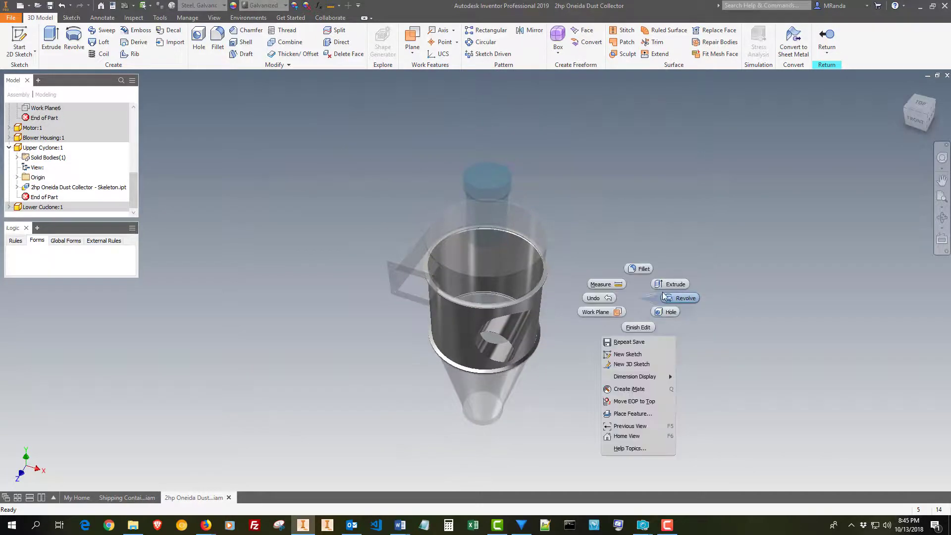
left_click(640, 328)
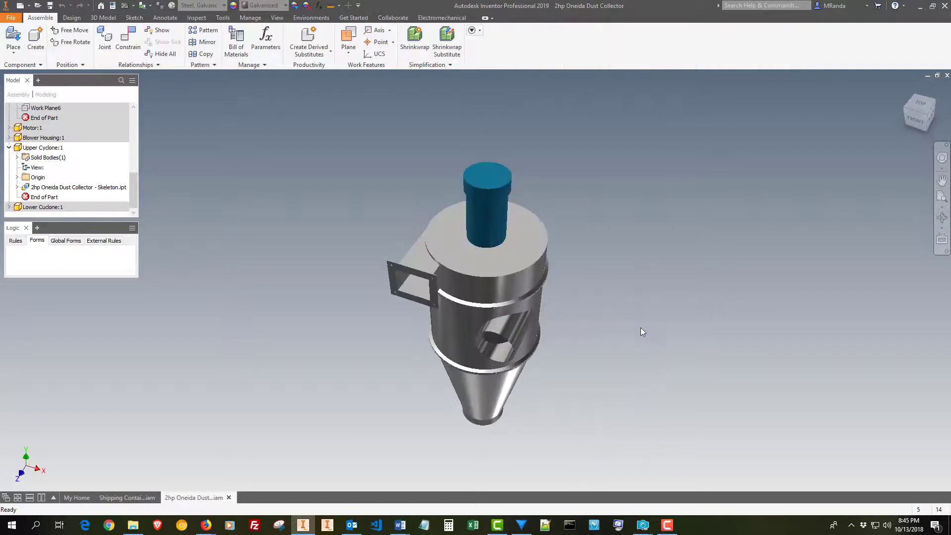
In the Shipping Container Woodshop assembly, use the iLogic form to enable the Top section view and turn off the Right section.
left_click(139, 499)
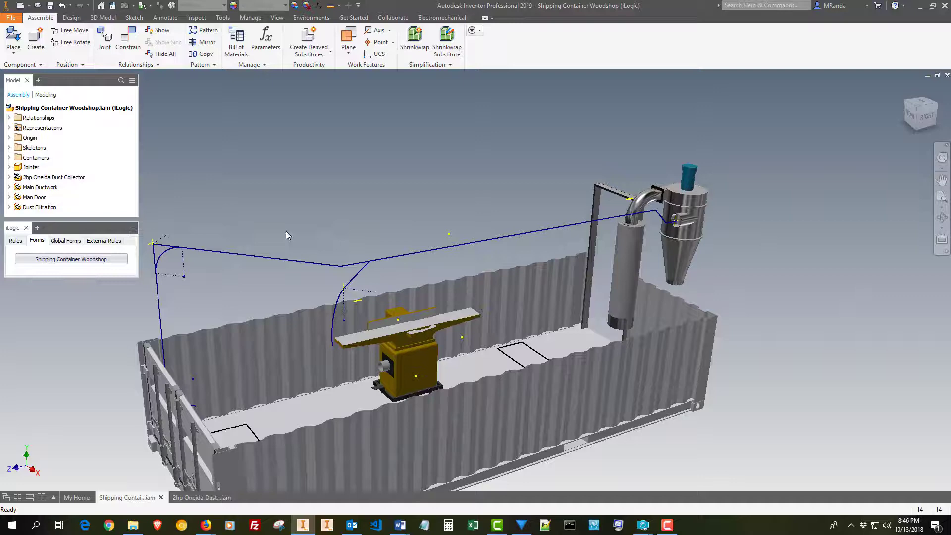
left_click(95, 259)
left_click(770, 169)
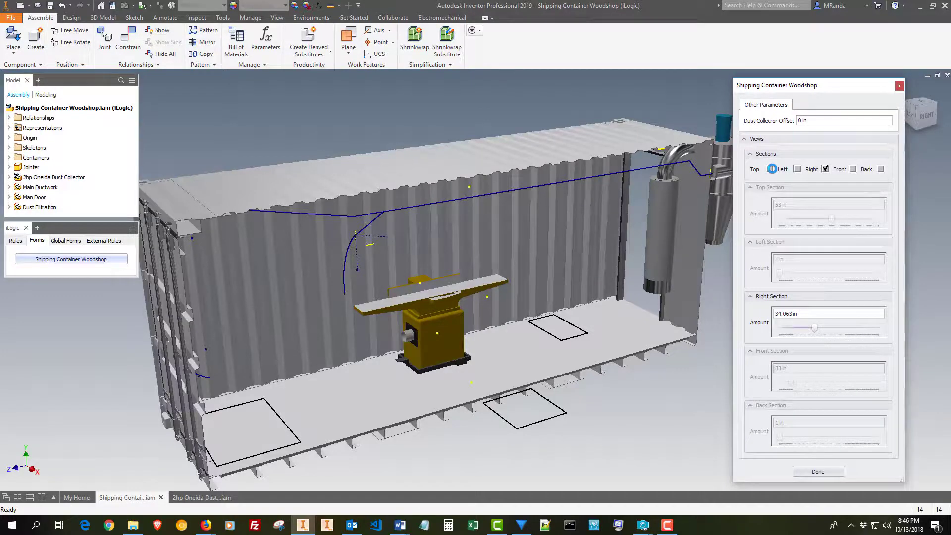
left_click(772, 169)
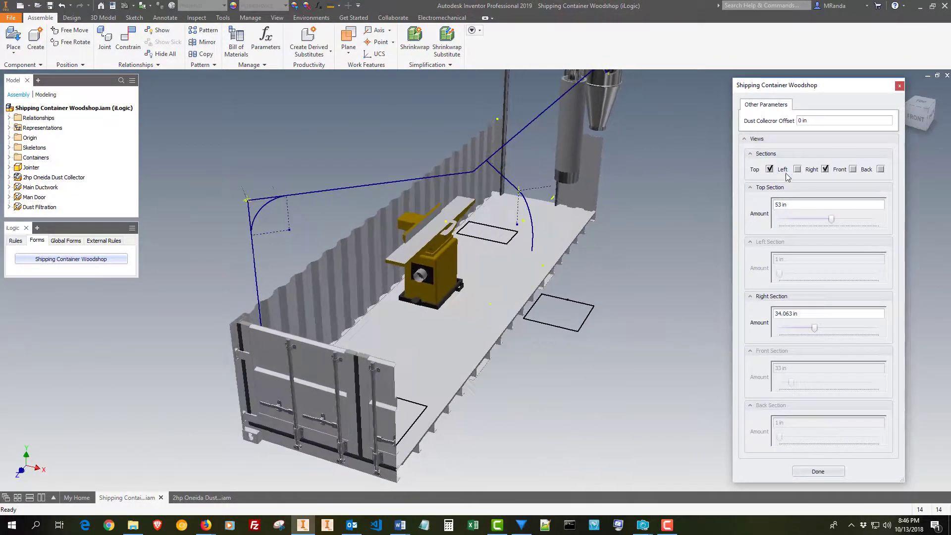
left_click(826, 169)
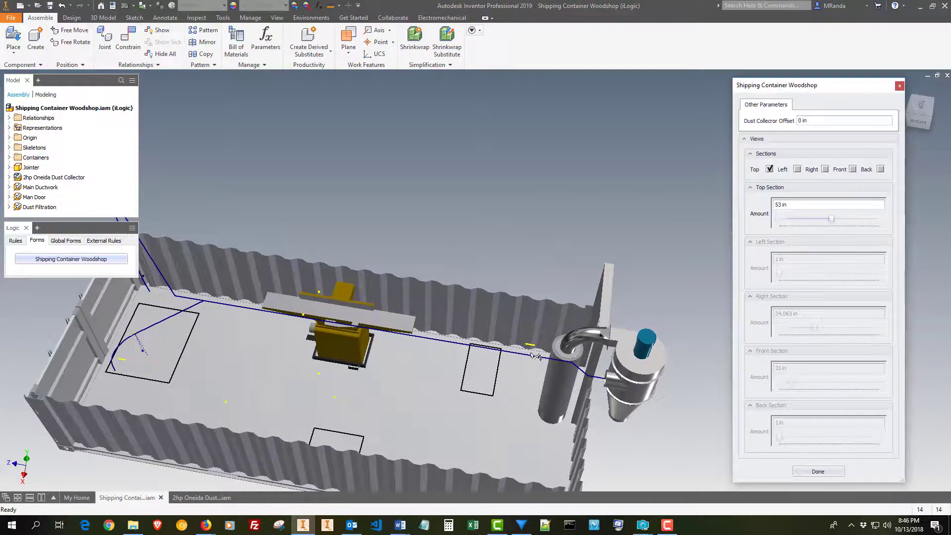
Examine the main ductwork route, floor outlines and jointer placement inside the top-sectioned container from several angles.
middle_click_drag(512, 337, 183, 321, "shift")
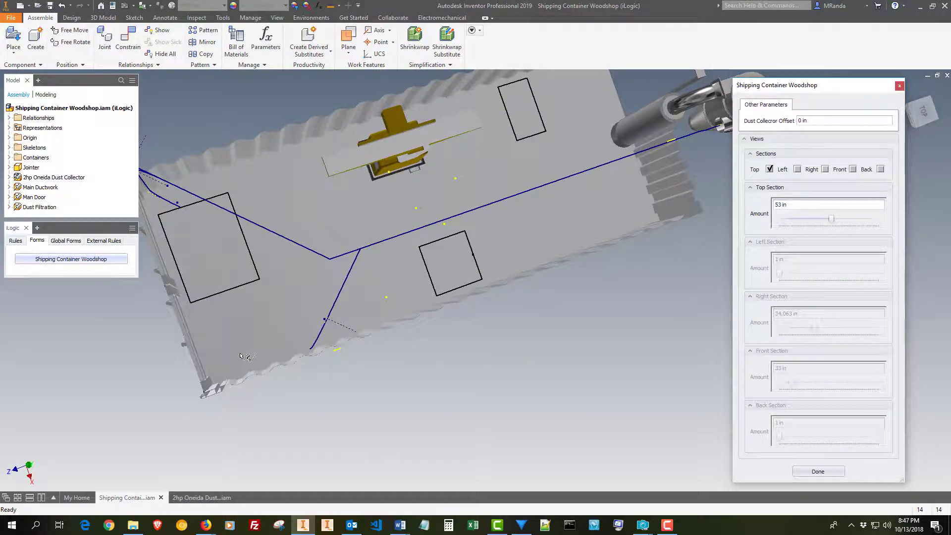
middle_click_drag(243, 356, 257, 260, "shift")
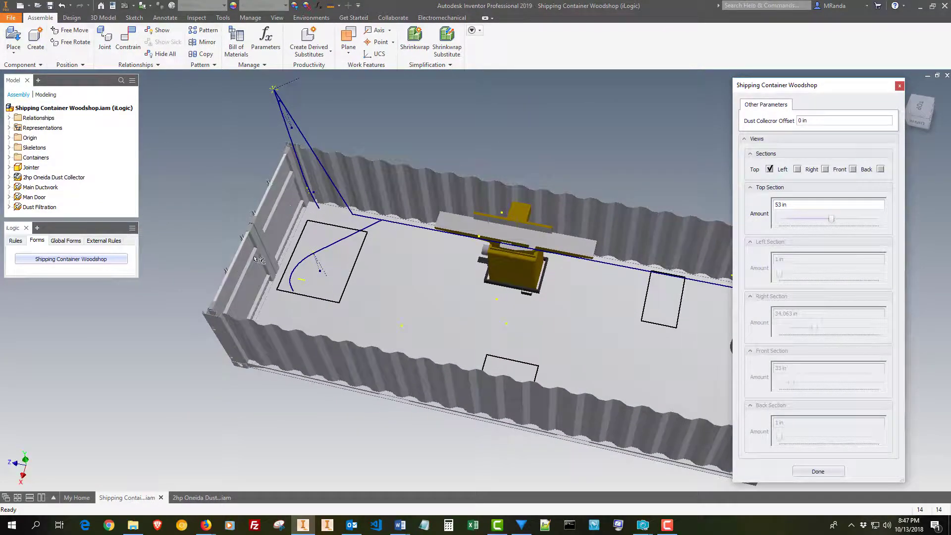
middle_click_drag(490, 325, 389, 272, "shift")
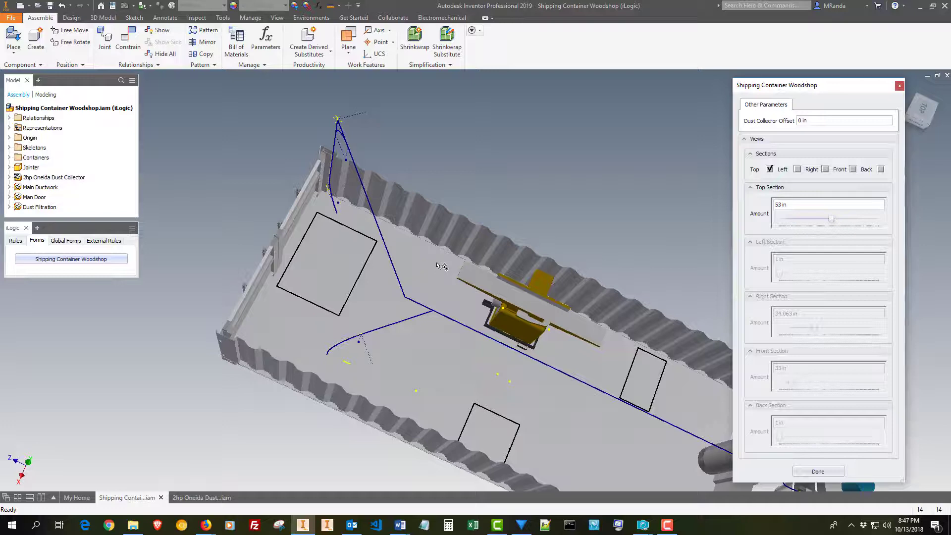
mouse_move(441, 267)
middle_mouse_down("shift")
mouse_move(431, 270)
mouse_move(442, 268)
middle_mouse_up("shift")
middle_click_drag(506, 197, 373, 282, "shift")
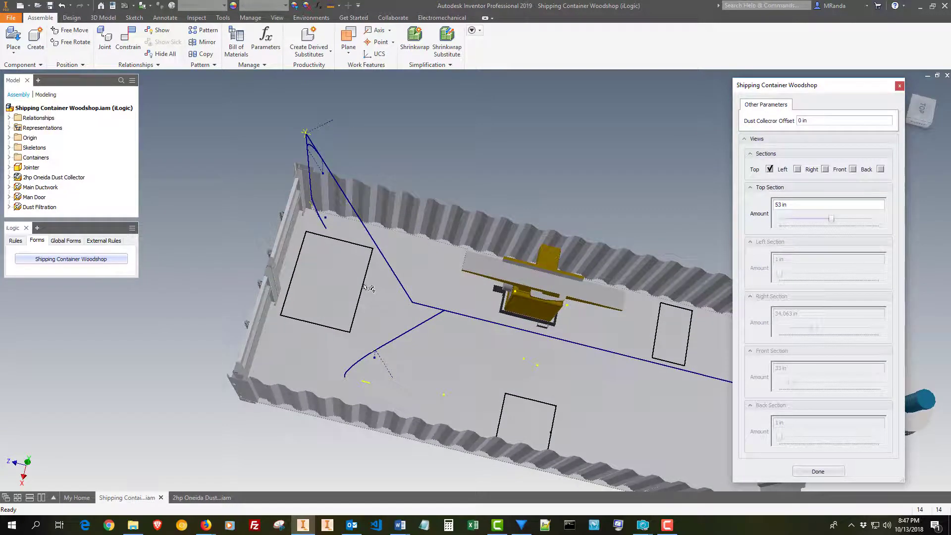
left_click(364, 286)
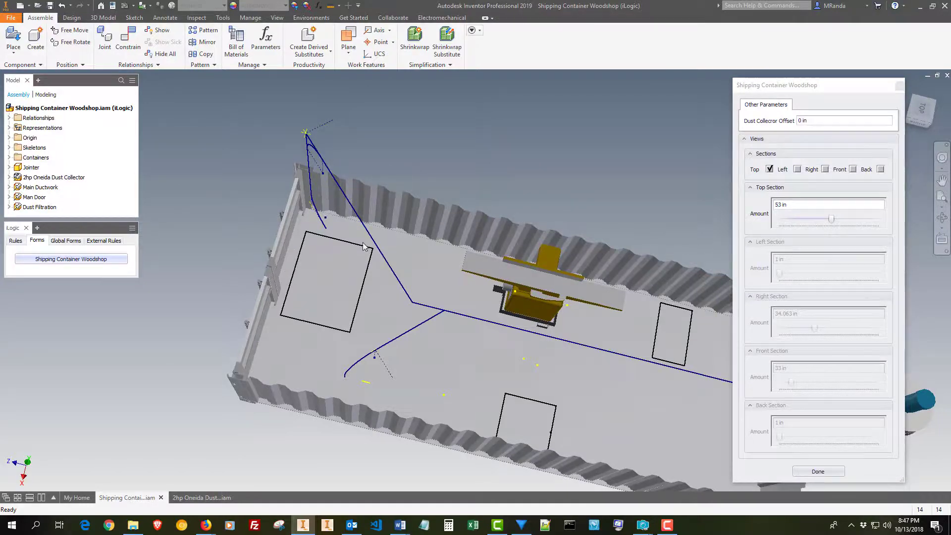
middle_click_drag(364, 247, 448, 295, "shift")
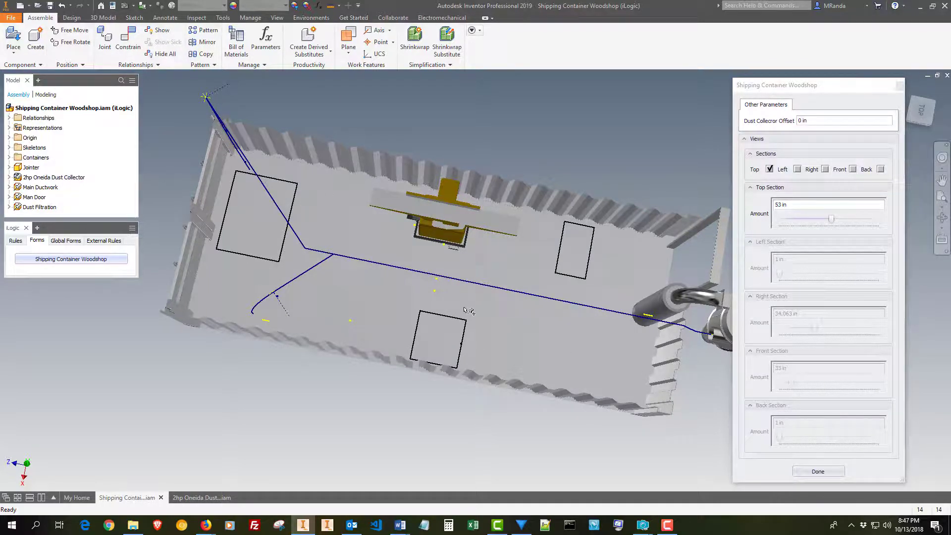
mouse_move(316, 291)
middle_mouse_down("shift")
mouse_move(323, 295)
mouse_move(310, 307)
mouse_move(327, 322)
mouse_move(404, 297)
mouse_move(444, 256)
mouse_move(433, 298)
mouse_move(462, 229)
mouse_move(337, 217)
mouse_move(316, 273)
middle_mouse_up("shift")
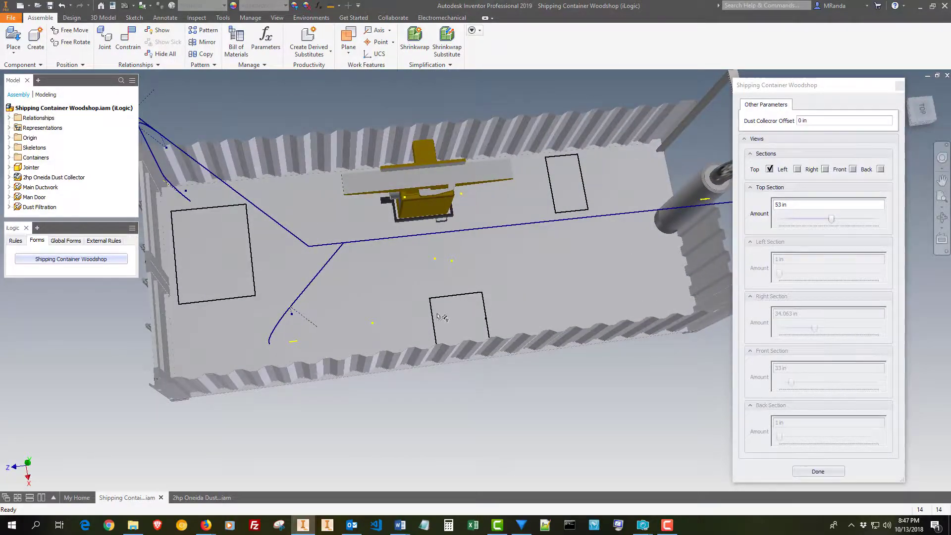
middle_click_drag(443, 317, 228, 272, "shift")
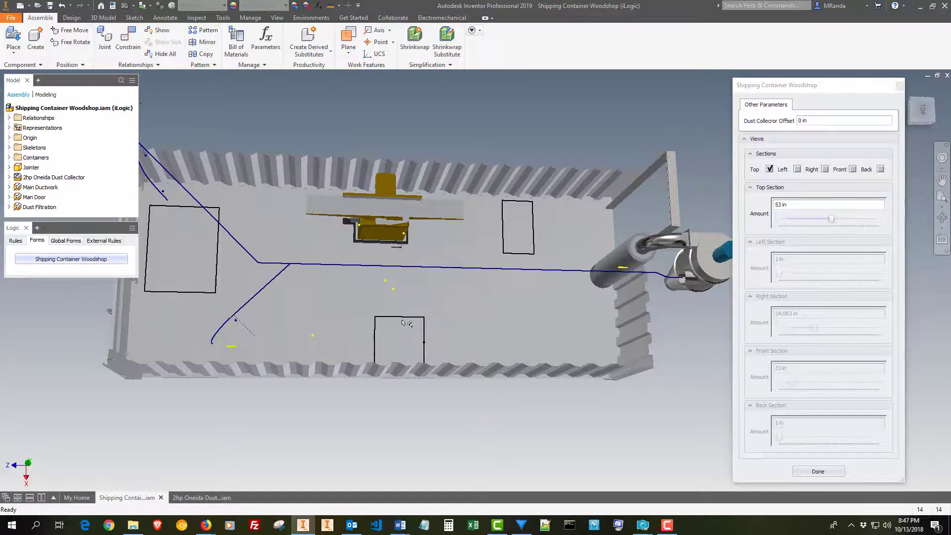
middle_click_drag(407, 317, 500, 311, "shift")
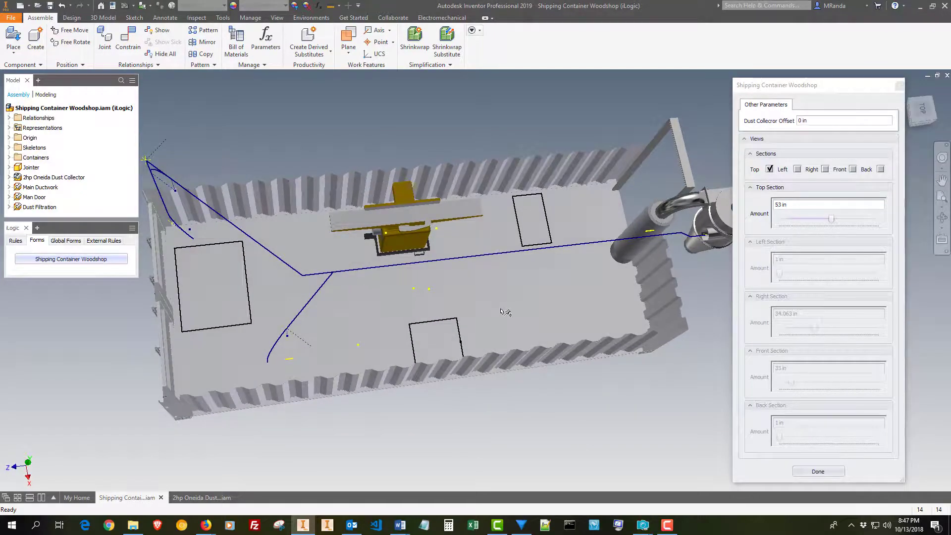
key("F5")
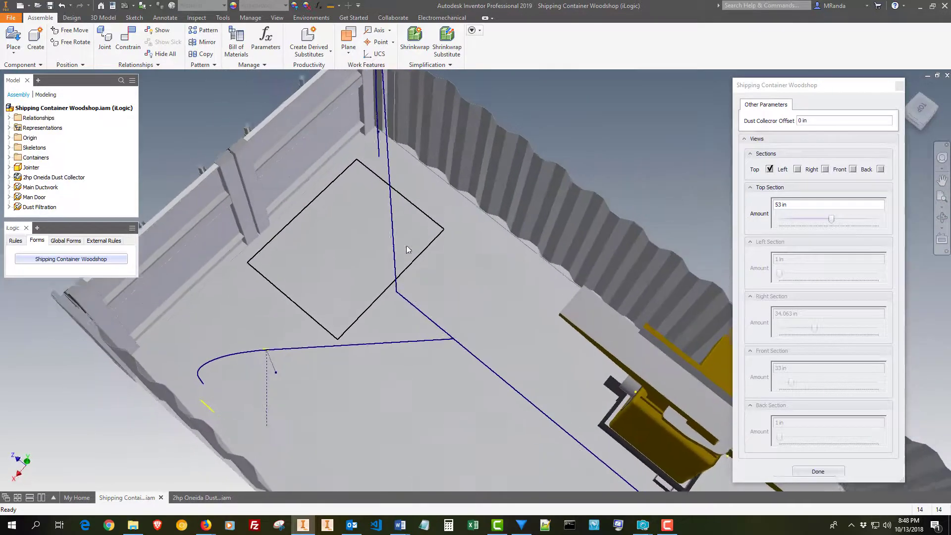
mouse_move(407, 250)
middle_mouse_down("shift")
mouse_move(337, 235)
mouse_move(334, 266)
mouse_move(382, 274)
mouse_move(377, 238)
mouse_move(244, 239)
mouse_move(534, 283)
mouse_move(555, 244)
mouse_move(560, 261)
mouse_move(625, 248)
mouse_move(528, 243)
middle_mouse_up("shift")
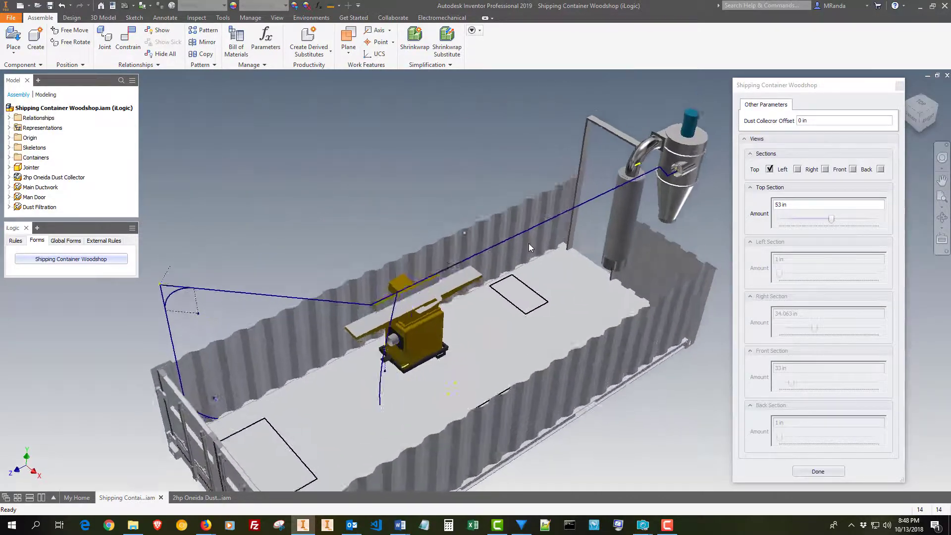
Examine the dust collector up close, including its cyclone inlet, motor, and the elbow connecting it to the filter stack.
scroll(602, 269, "up", 6)
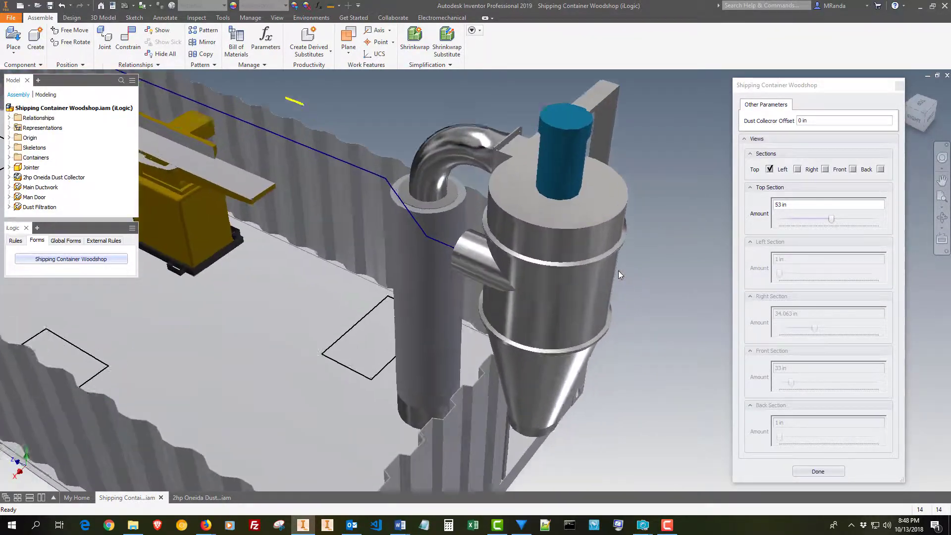
scroll(618, 271, "up", 5)
left_click(562, 255)
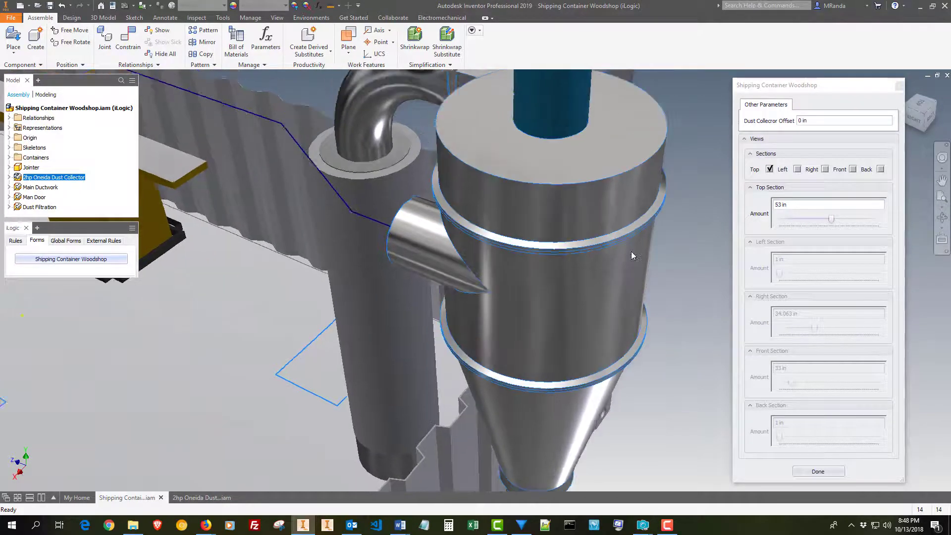
scroll(636, 251, "down", 5)
scroll(641, 251, "up", 4)
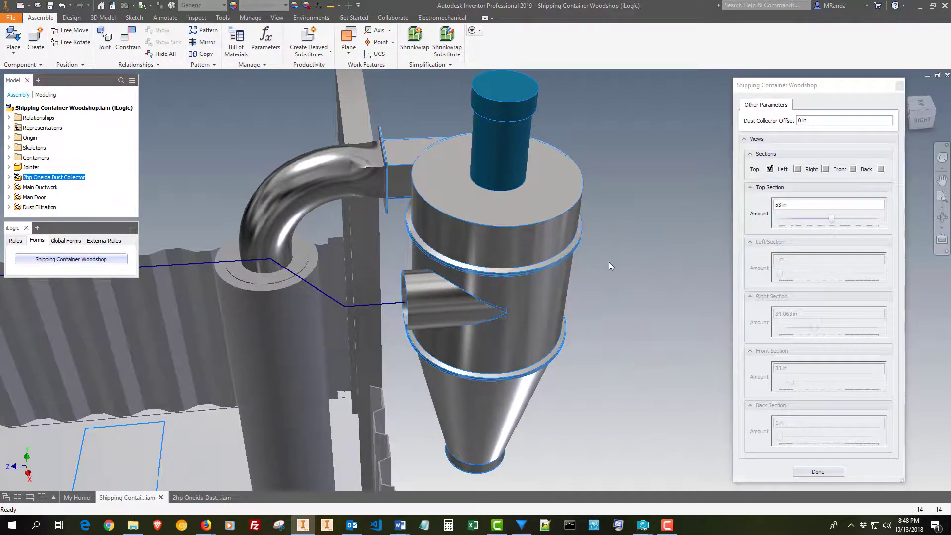
left_click(608, 264)
scroll(608, 264, "down", 3)
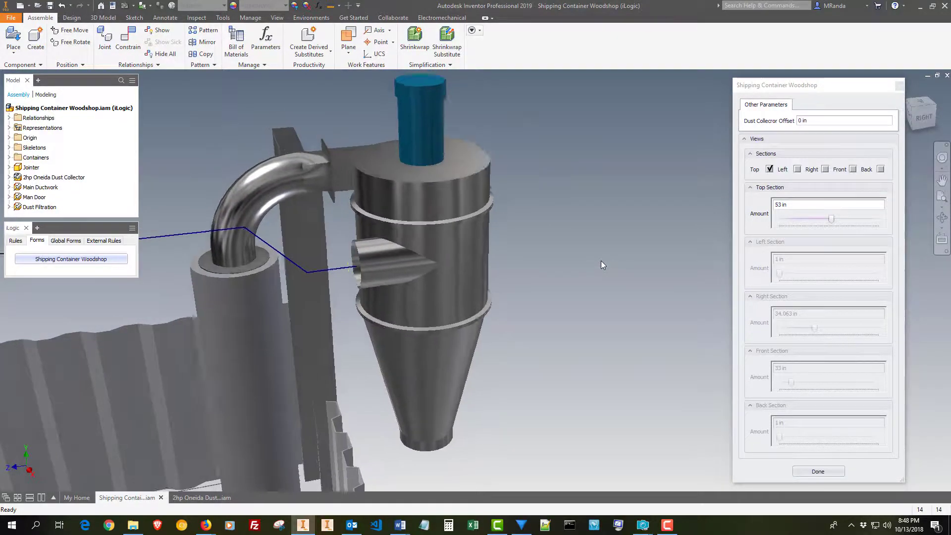
left_click(497, 219)
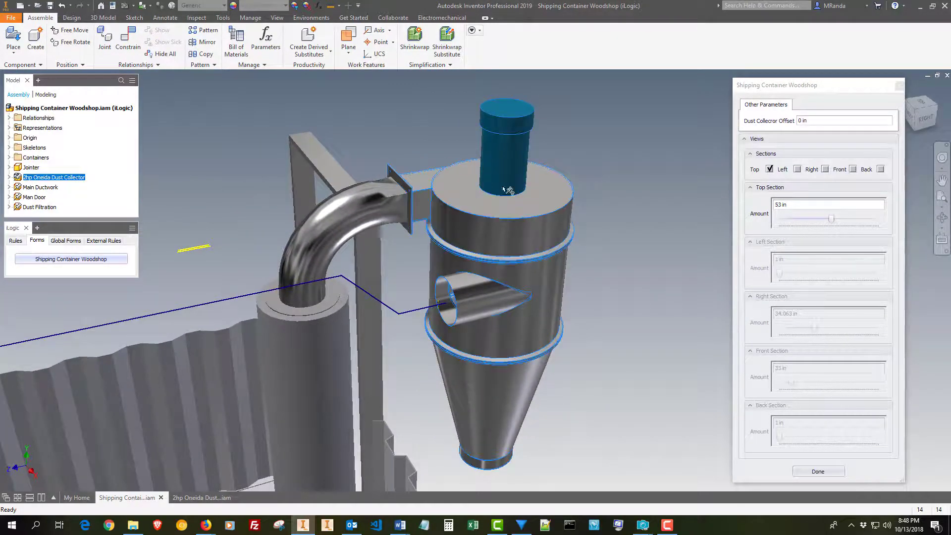
key("Escape")
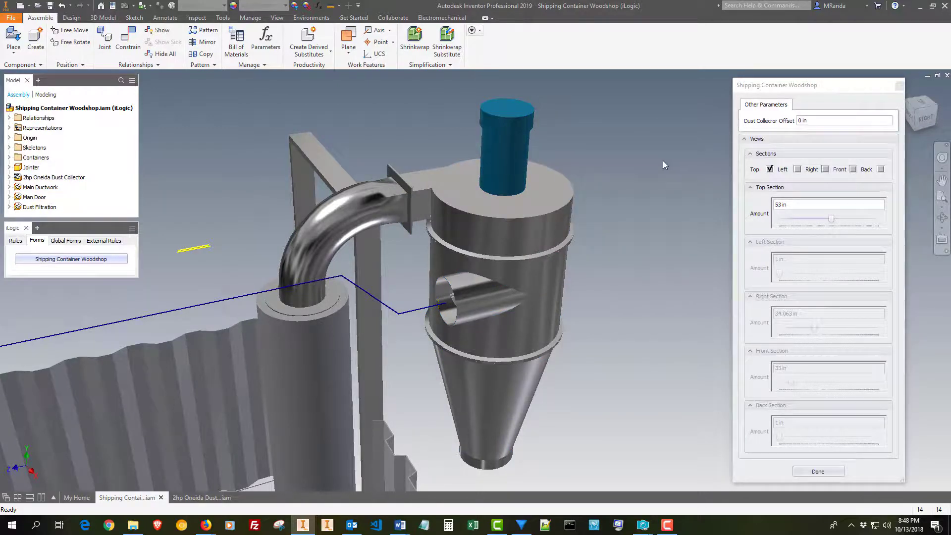
middle_click_drag(646, 163, 510, 122, "shift")
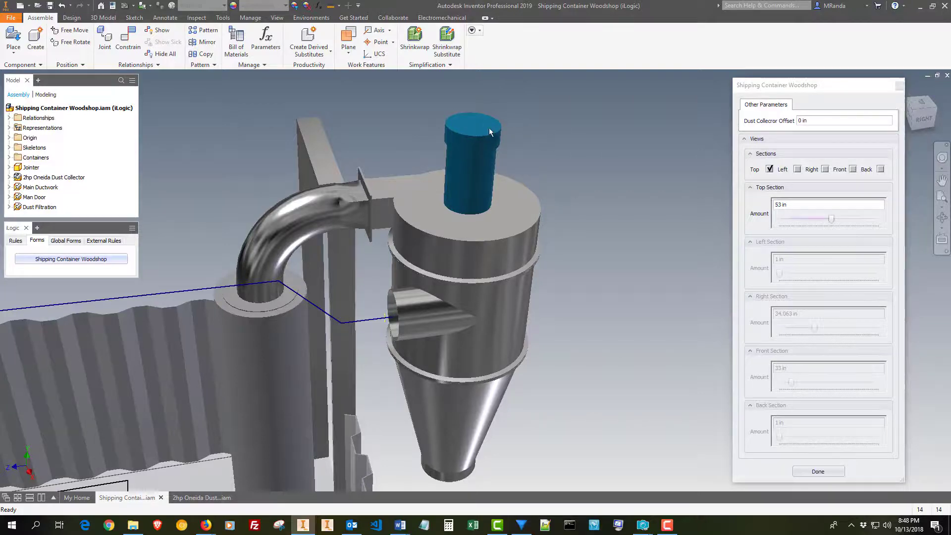
middle_click_drag(490, 132, 513, 215, "shift")
scroll(610, 225, "down", 3)
scroll(610, 225, "up", 1)
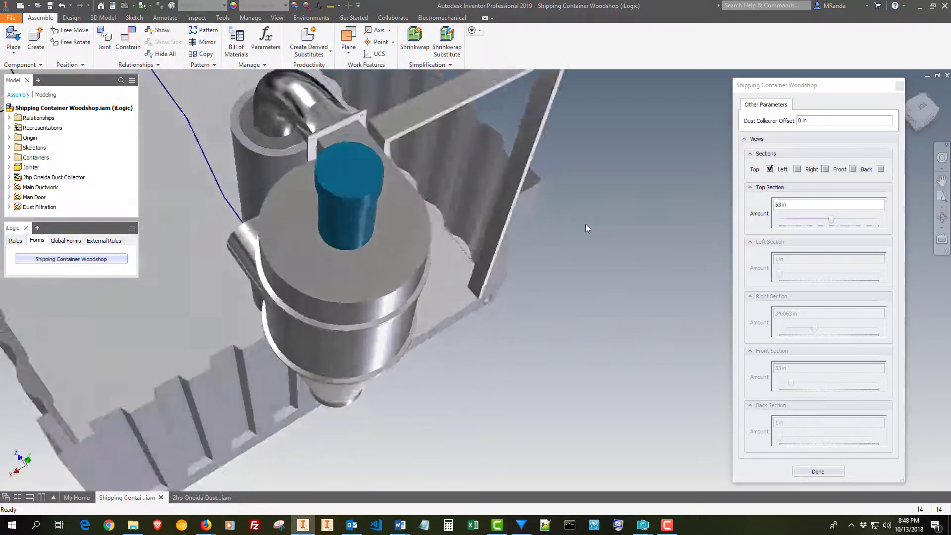
Examine how the dust collector sits outside the container's end wall, relative to the man door frame and main duct line.
key("F5")
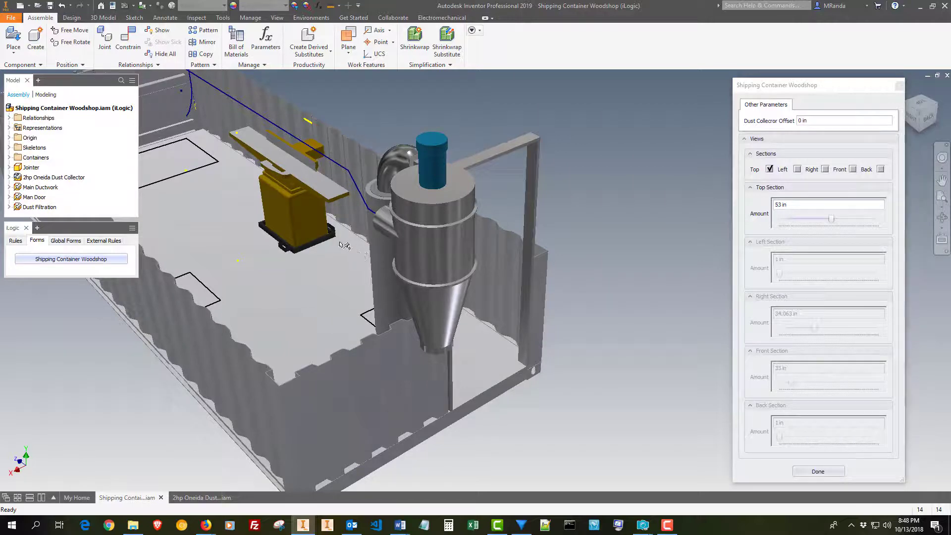
key("F5")
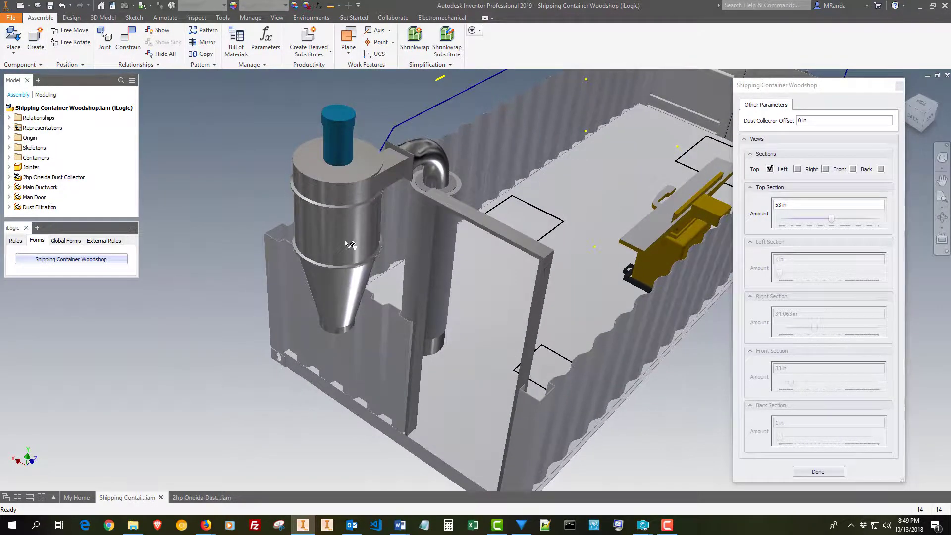
left_click(355, 243)
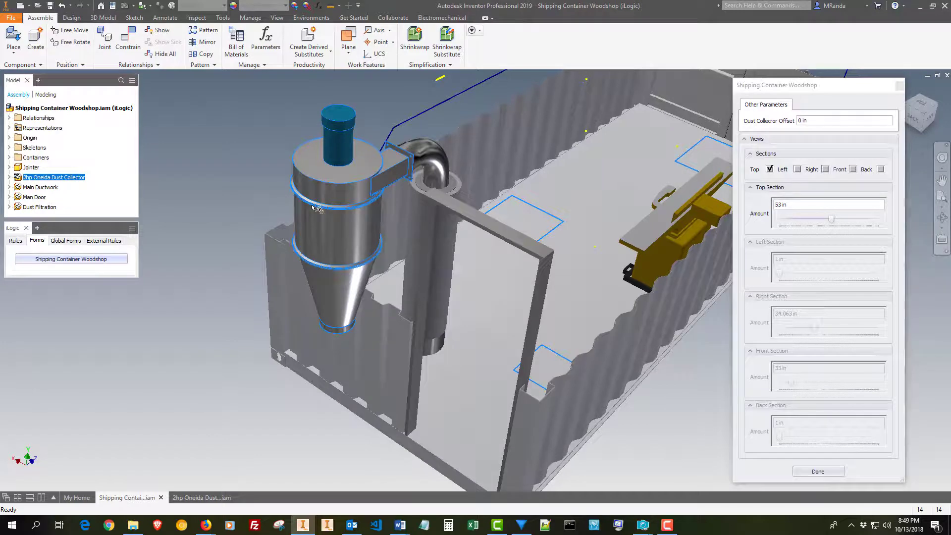
left_click(200, 175)
middle_click_drag(200, 175, 637, 266, "shift")
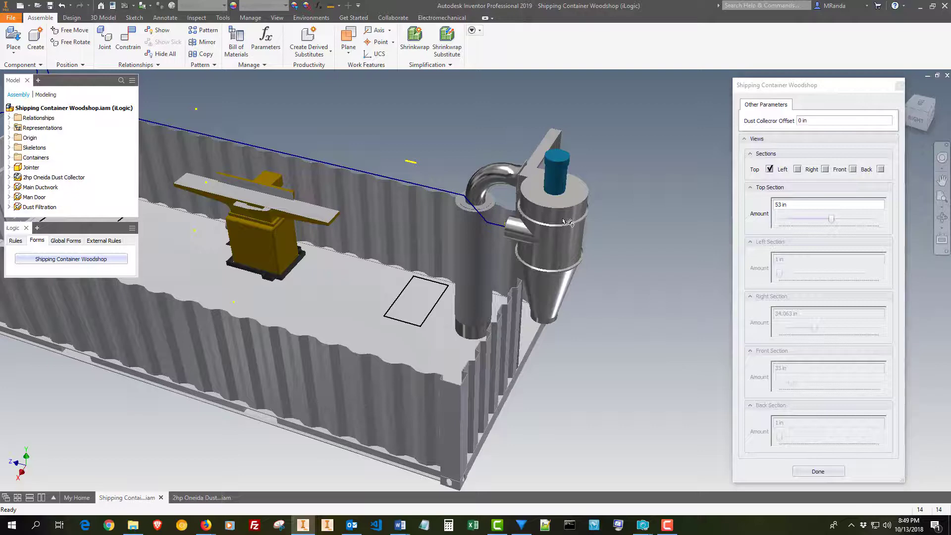
key("F5")
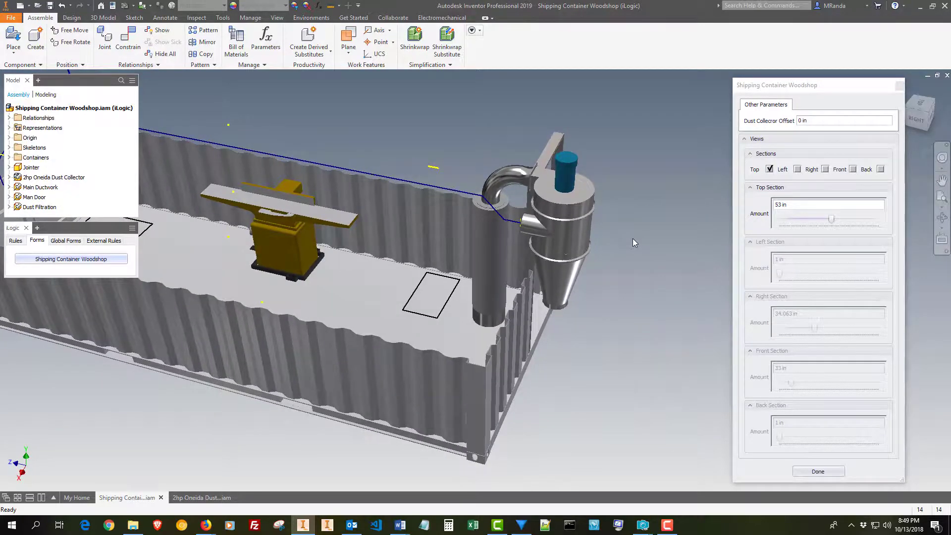
key("F5")
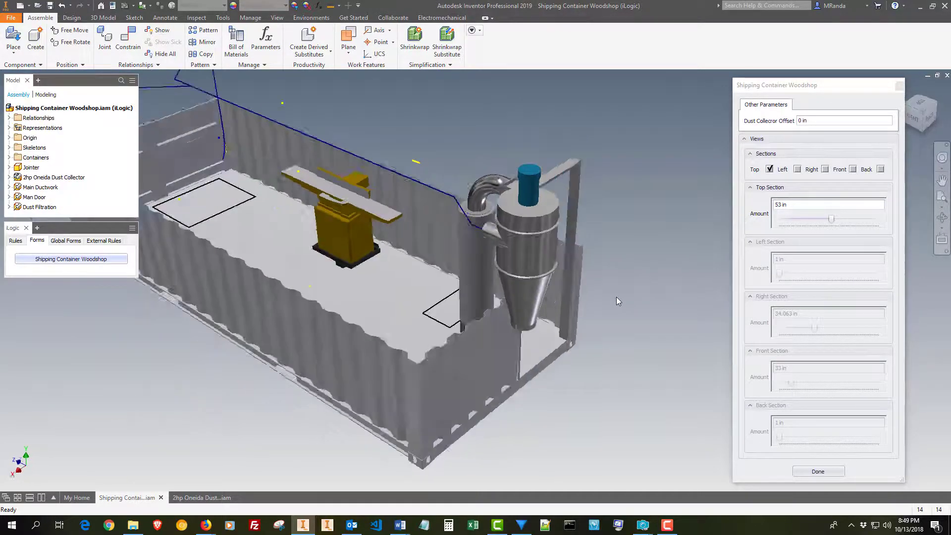
key("F5")
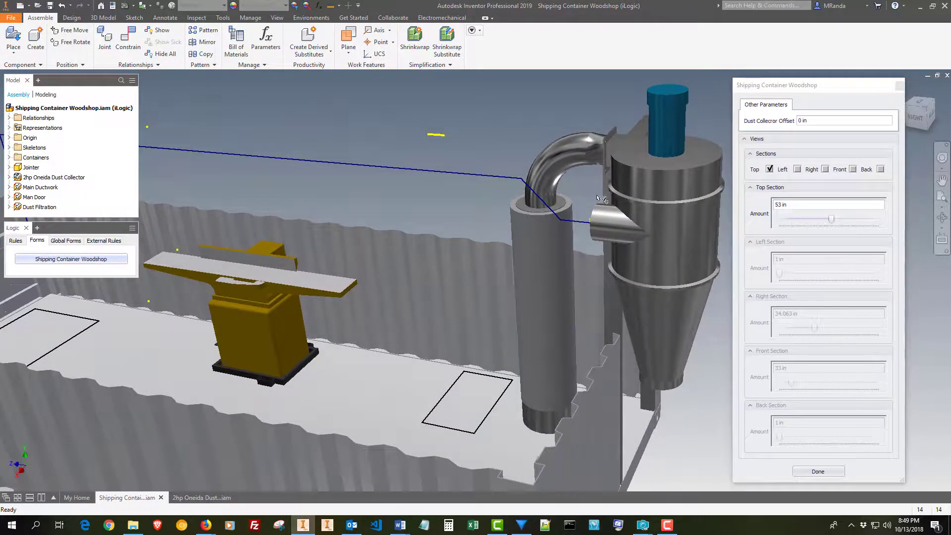
scroll(640, 200, "down", 2)
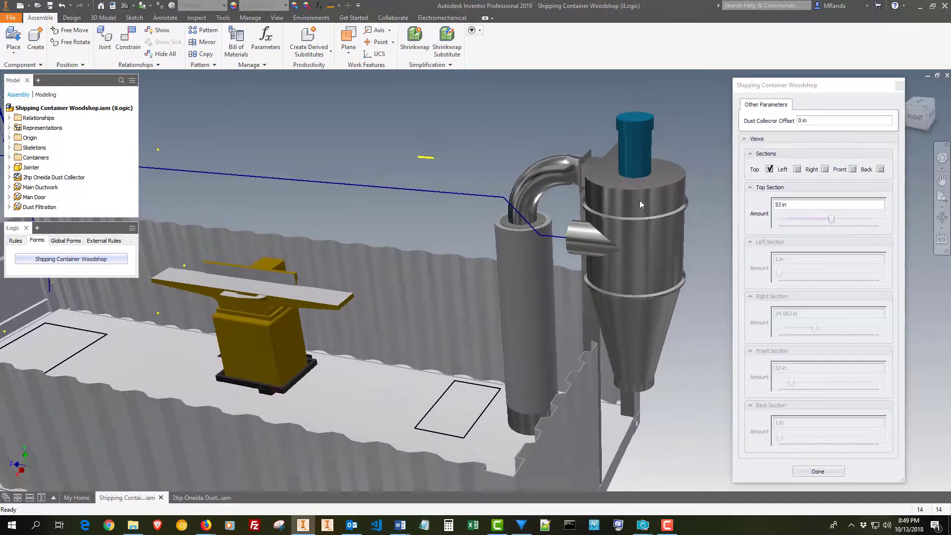
middle_click_drag(649, 248, 621, 296, "shift")
key("F5")
key("F5")
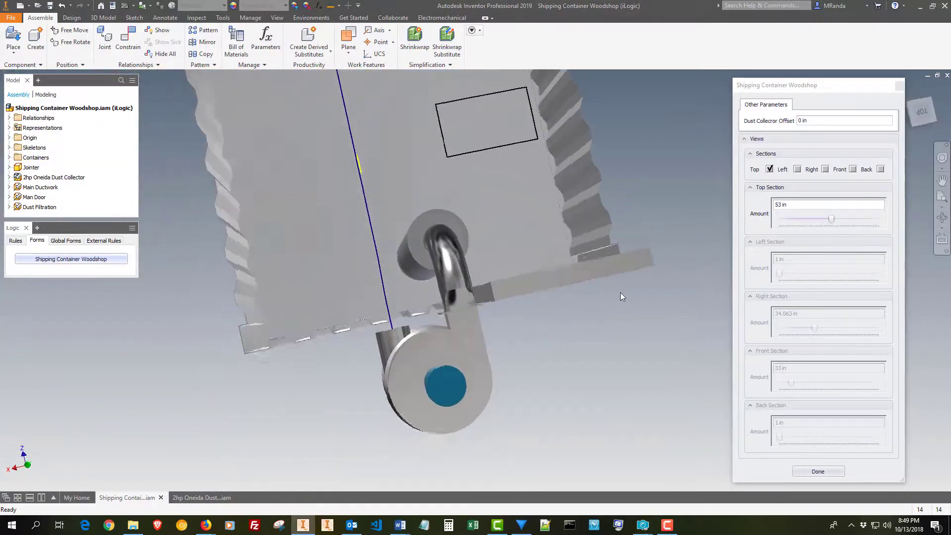
Examine the jointer, floor outlines and main duct route along the length of the top-sectioned container from several angles.
key("F5")
key("F5")
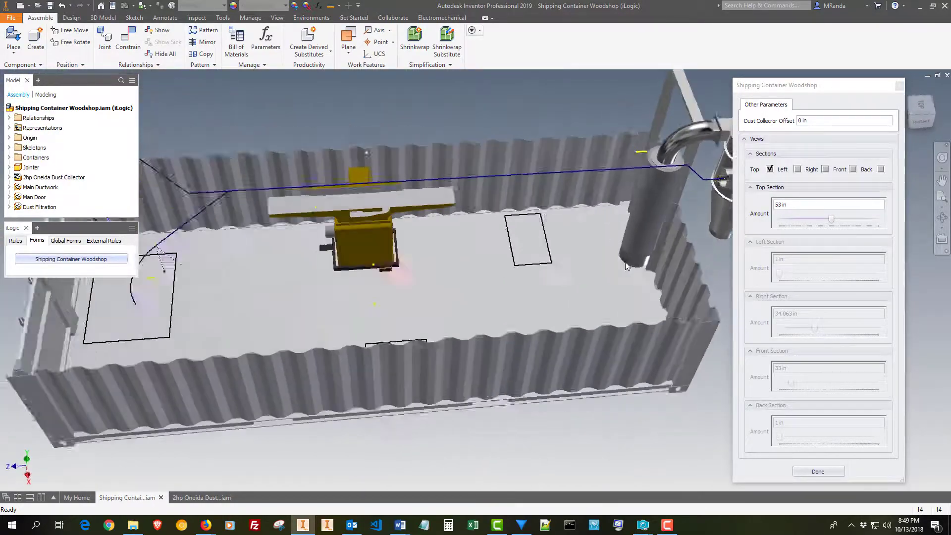
key("F5")
key("F5")
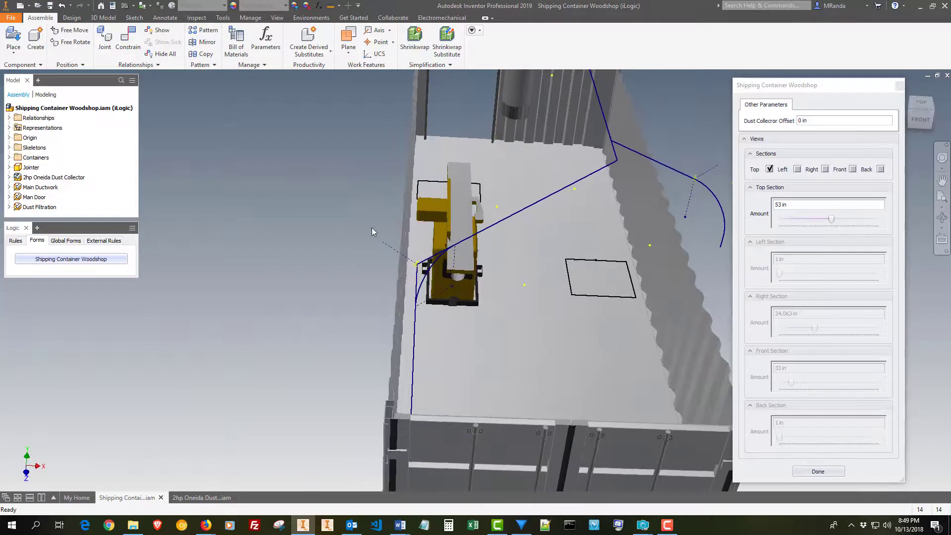
left_click_drag(468, 210, 608, 218)
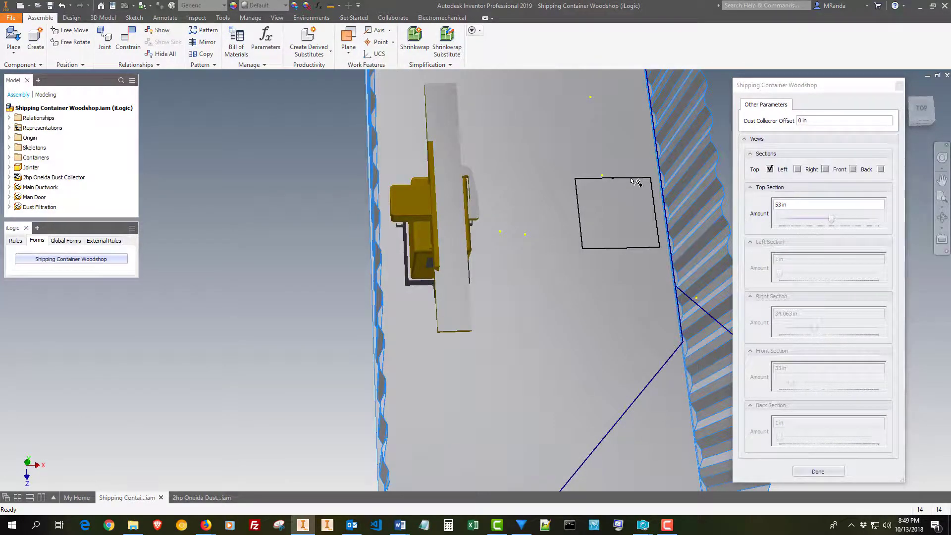
key("F5")
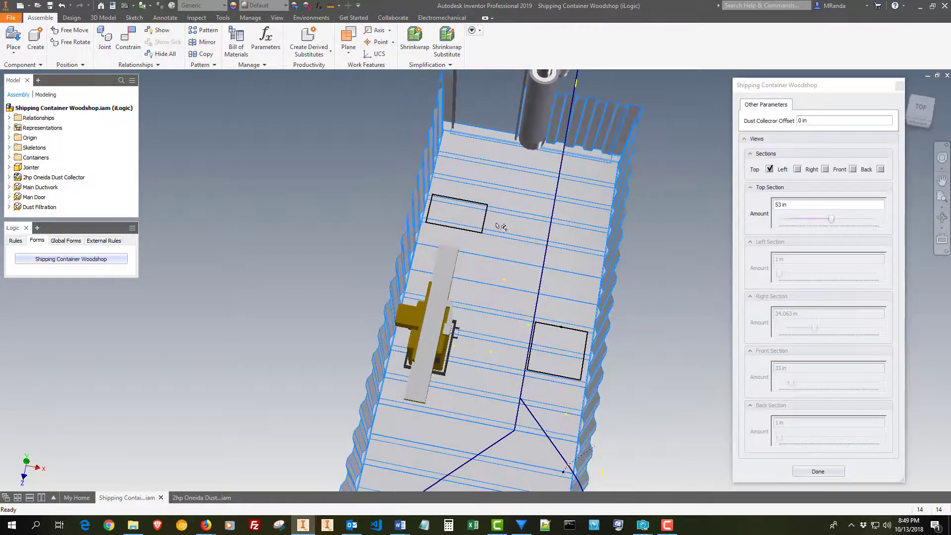
middle_click_drag(379, 204, 485, 256, "shift")
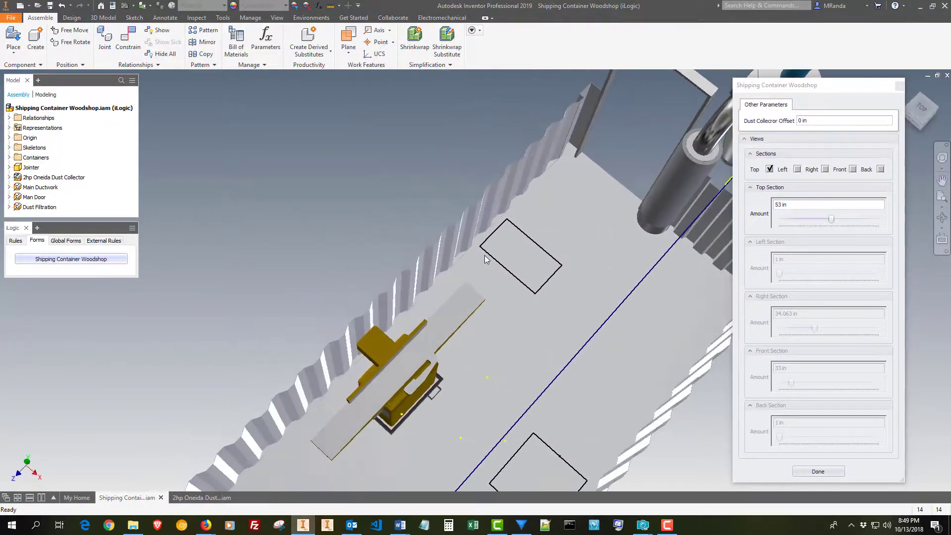
Examine the clearance between the jointer's table, the rectangular floor outline beyond it, the man door and the filter stack.
middle_click_drag(426, 344, 471, 291, "shift")
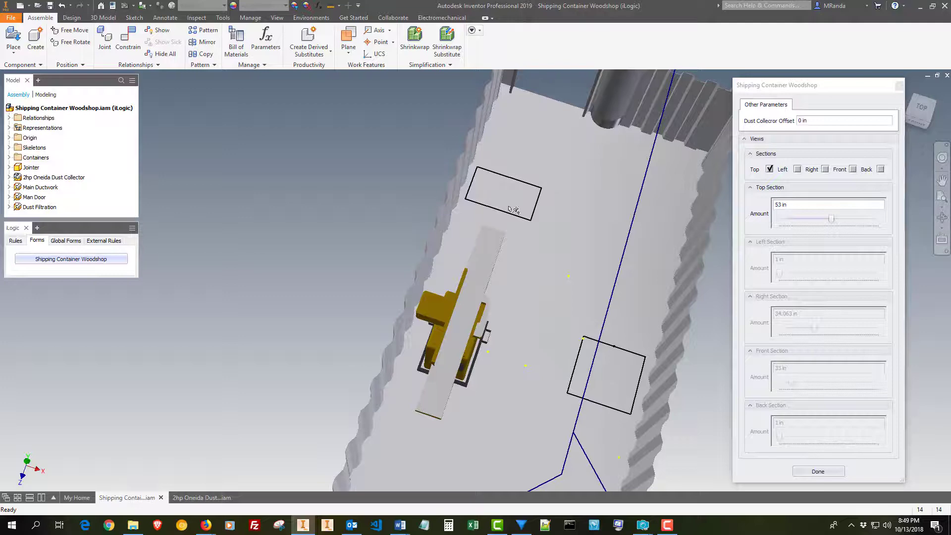
key("F5")
key("F5")
key("F5")
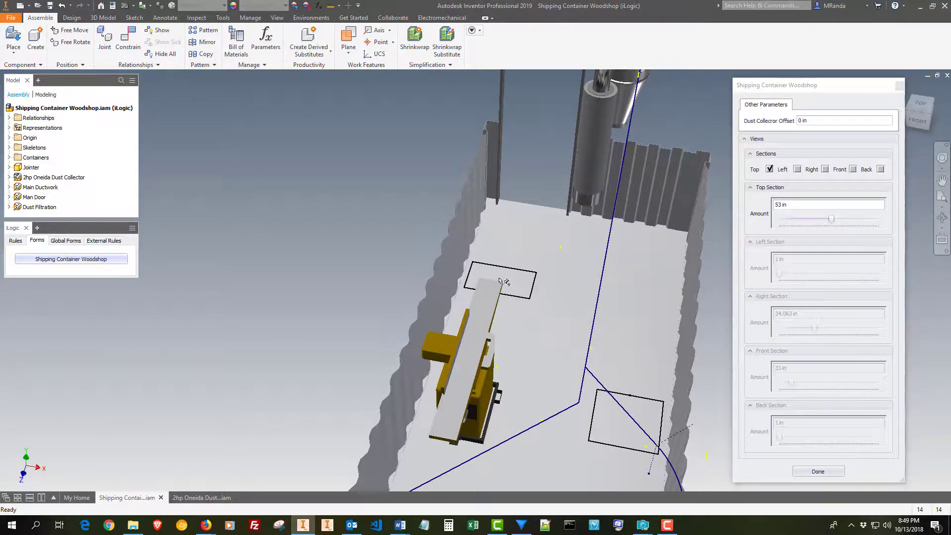
key("F5")
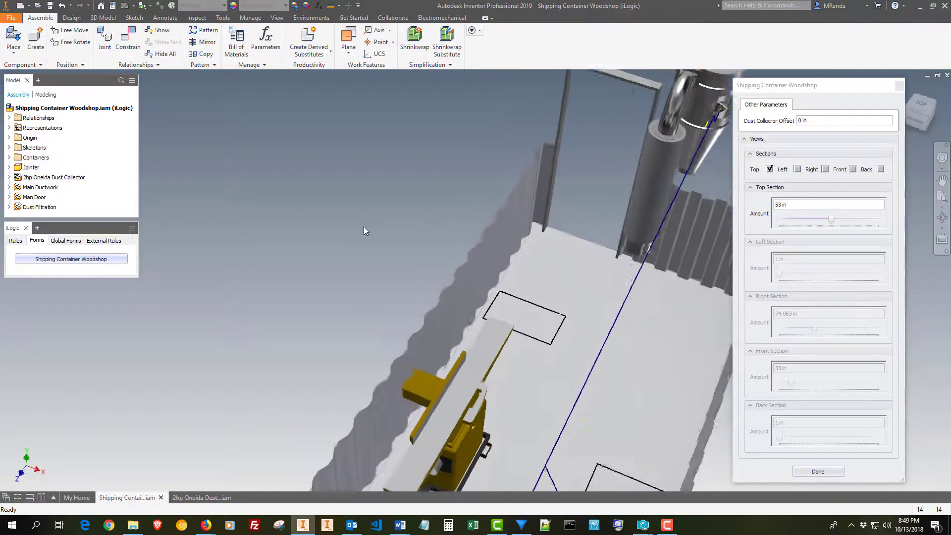
middle_click_drag(531, 330, 490, 351, "shift")
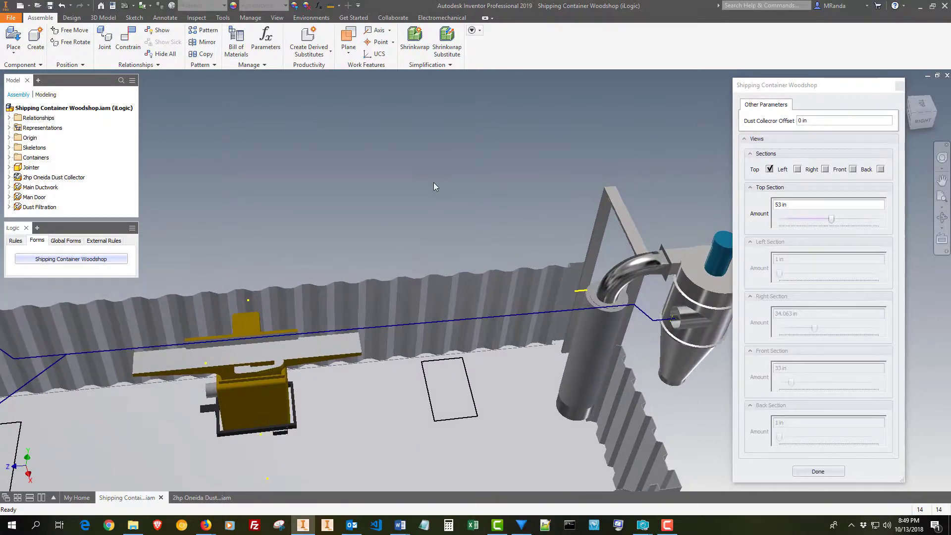
middle_click_drag(433, 182, 429, 201, "shift")
middle_click_drag(432, 281, 462, 312, "shift")
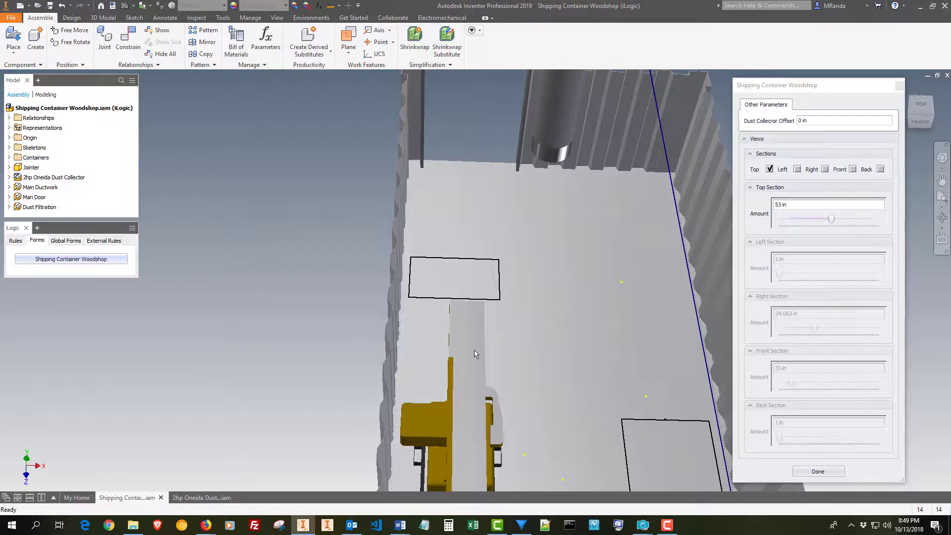
Shift the jointer slightly away from the adjacent long container wall and clear the selection.
middle_click_drag(475, 354, 451, 336, "shift")
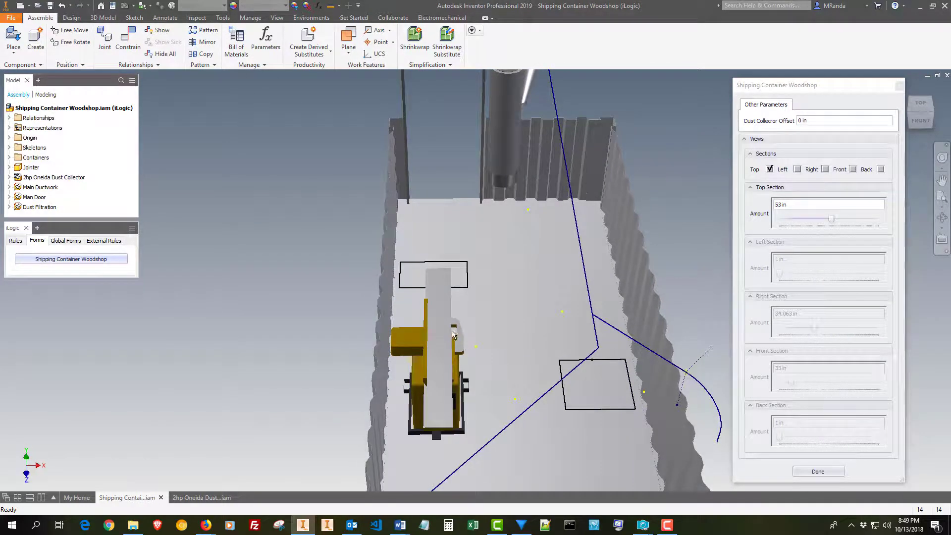
left_click_drag(448, 333, 460, 331)
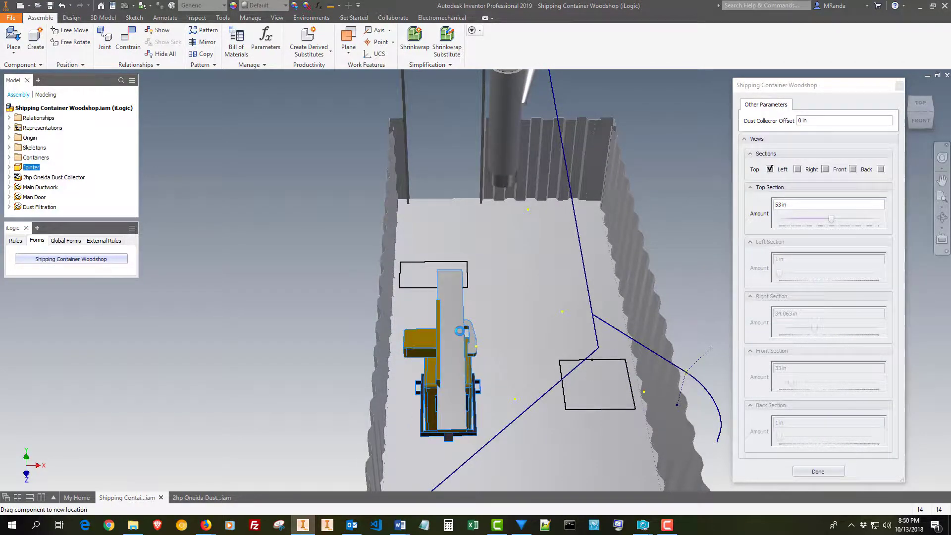
left_click(269, 269)
Examine the repositioned jointer against the floor outlines and duct branches, from the man door end to the container's cargo doors.
middle_click_drag(442, 268, 502, 200, "shift")
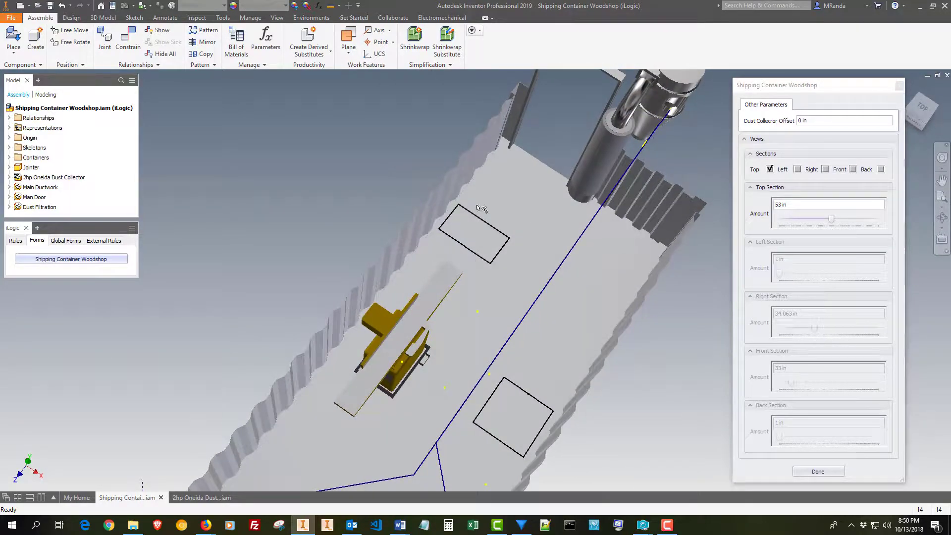
key("F5")
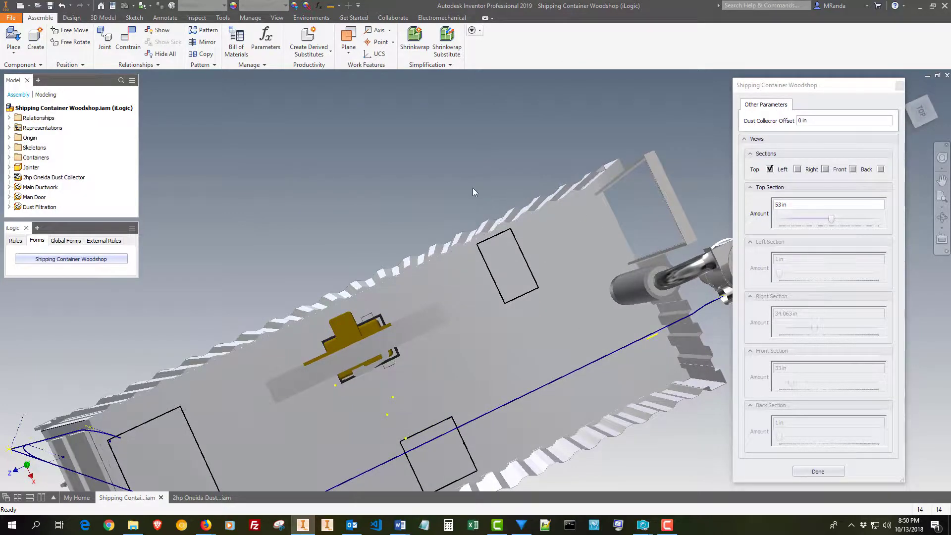
key("F5")
key("F5")
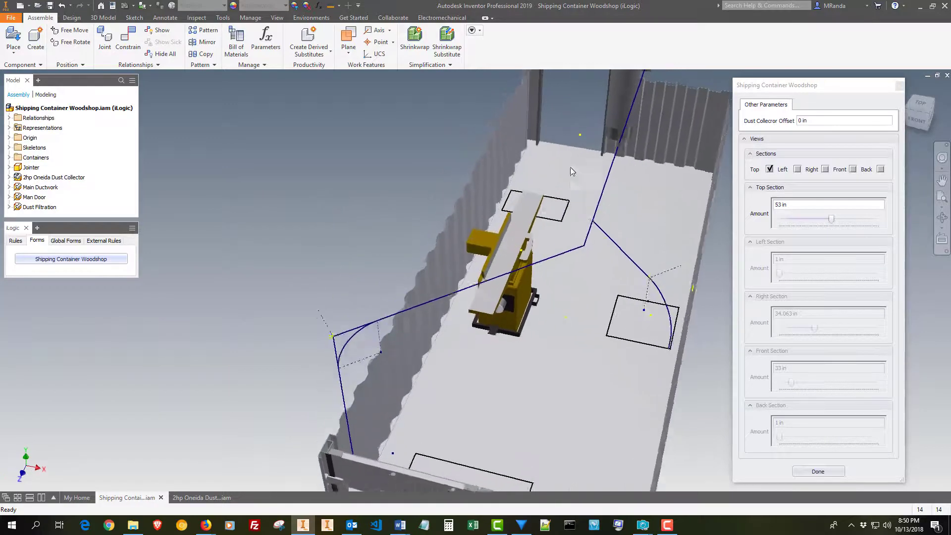
key("F5")
key("F5")
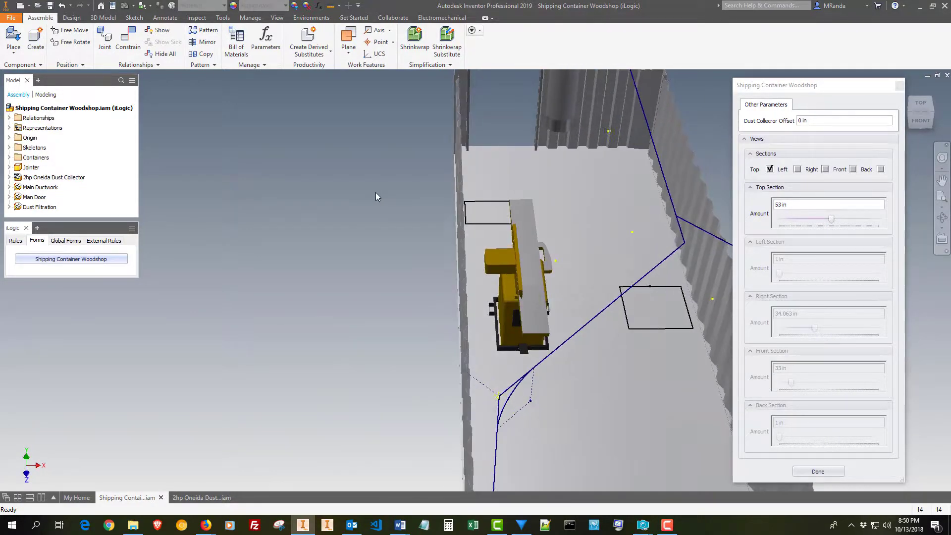
key("F5")
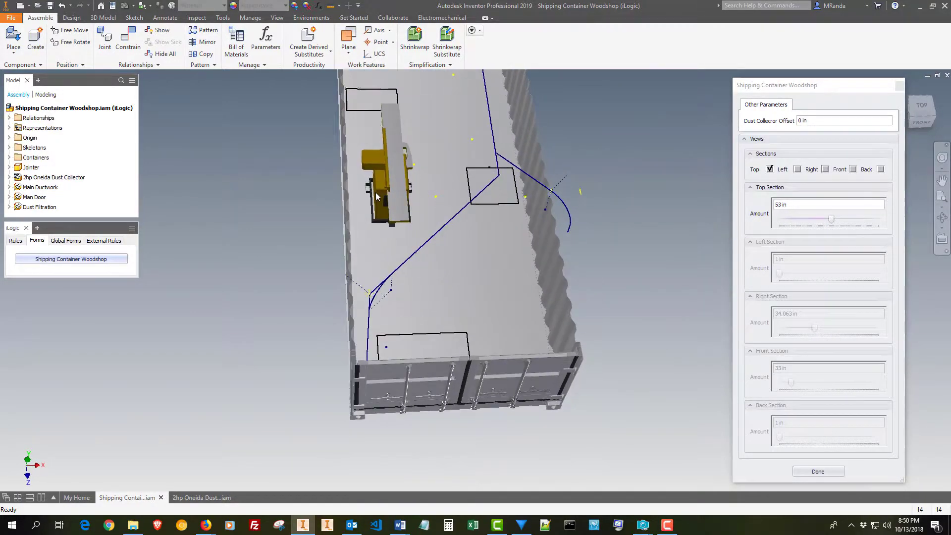
Examine the jointer's fence and dust port and the curved duct drops from both long sides of the container.
middle_click_drag(714, 176, 594, 160, "shift")
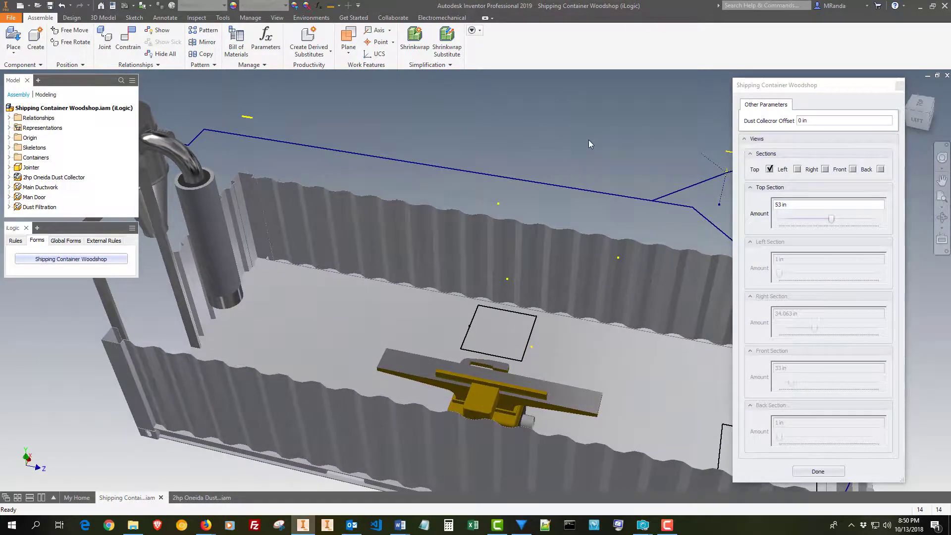
key("F5")
middle_click_drag(465, 280, 576, 272, "shift")
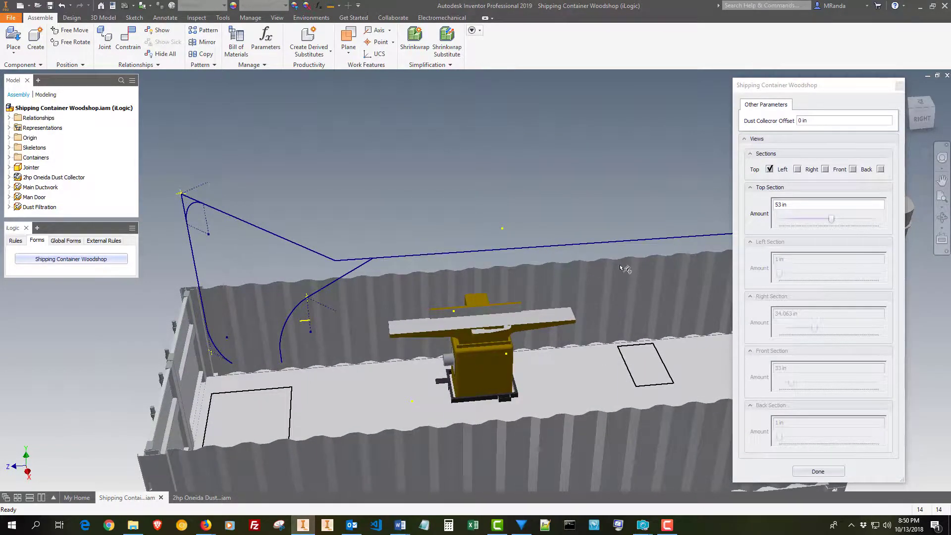
middle_click_drag(585, 273, 640, 209, "shift")
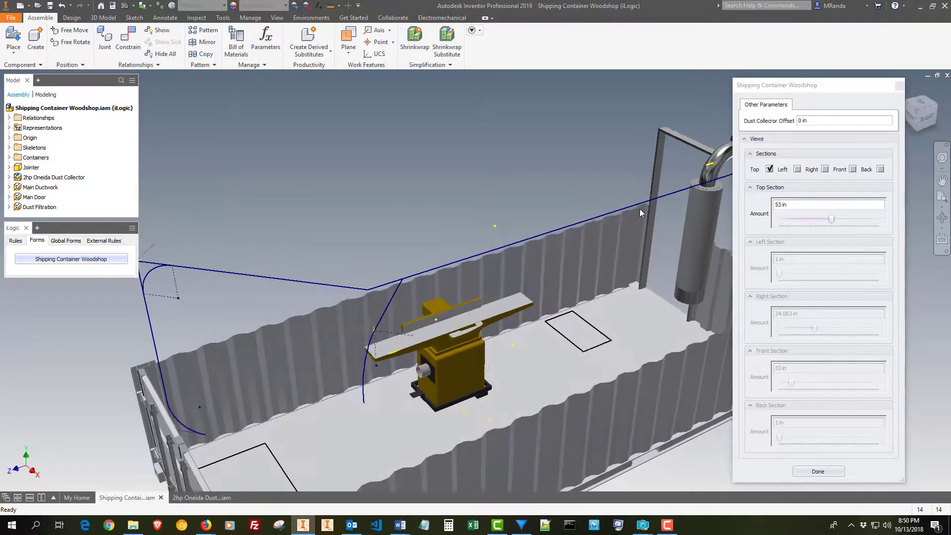
key("F5")
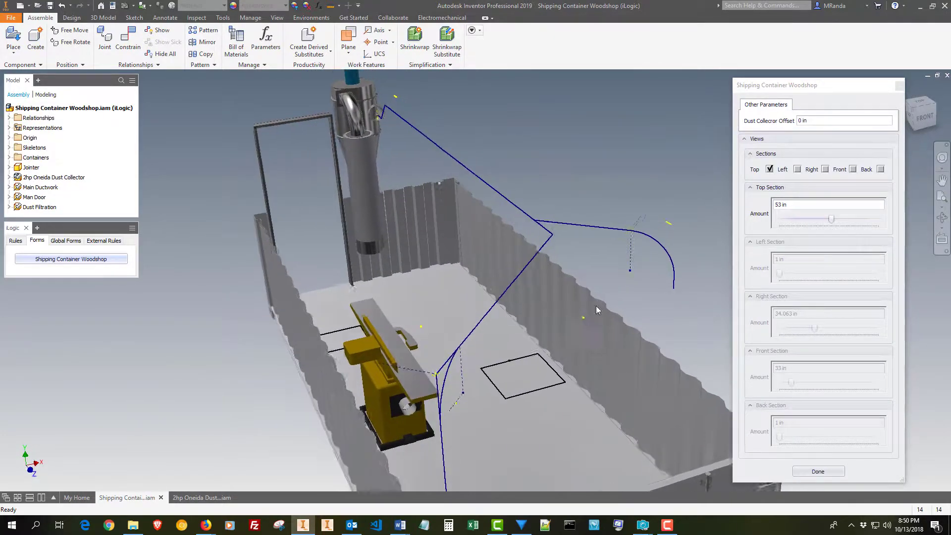
key("F5")
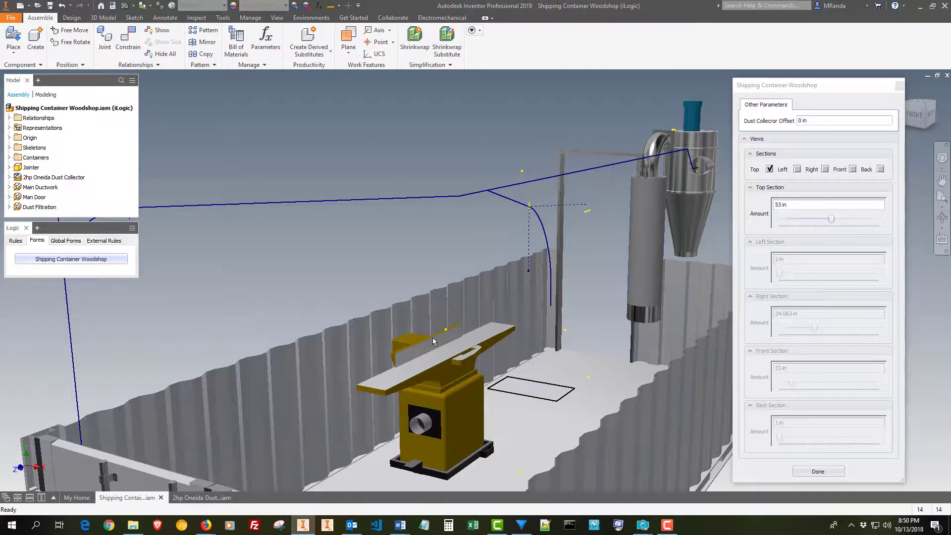
mouse_move(433, 337)
middle_mouse_down("shift")
mouse_move(691, 388)
mouse_move(387, 352)
mouse_move(424, 340)
middle_mouse_up("shift")
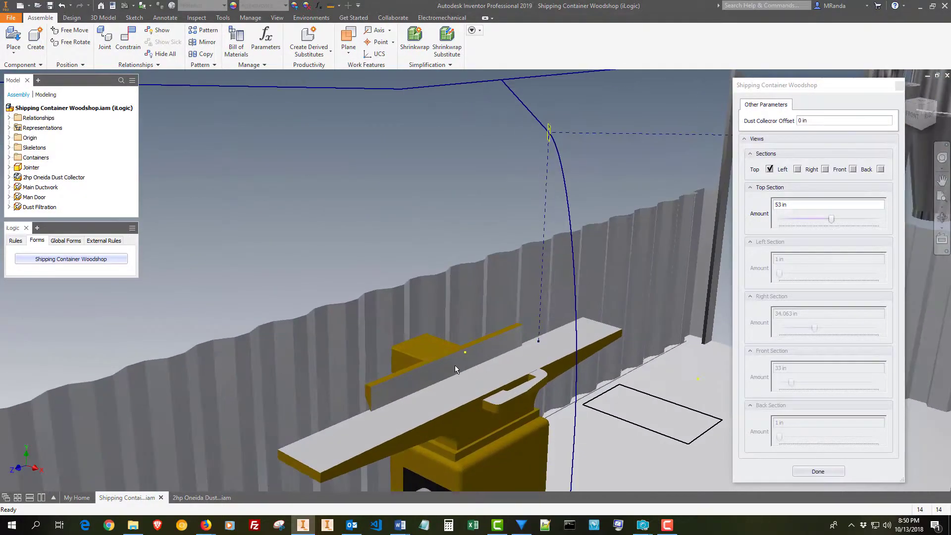
key("F5")
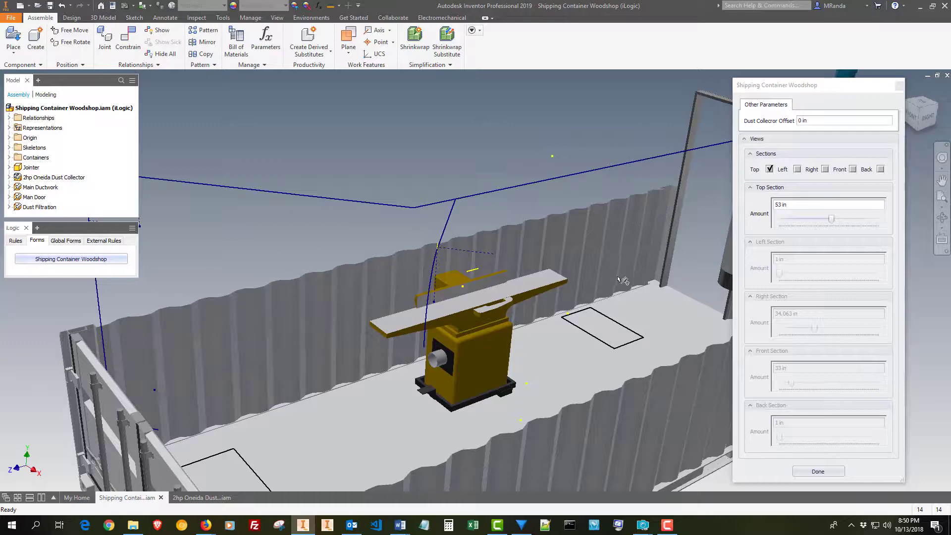
Examine how the main duct runs from the jointer area to the dust collector, finishing with the whole container in view.
middle_click_drag(398, 233, 421, 278, "shift")
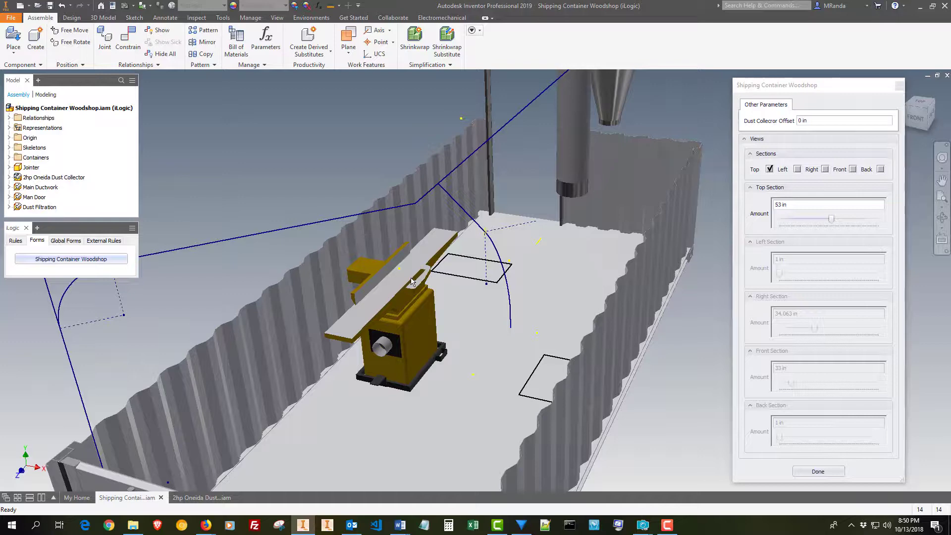
middle_click_drag(410, 281, 454, 350, "shift")
middle_click_drag(445, 354, 471, 259, "shift")
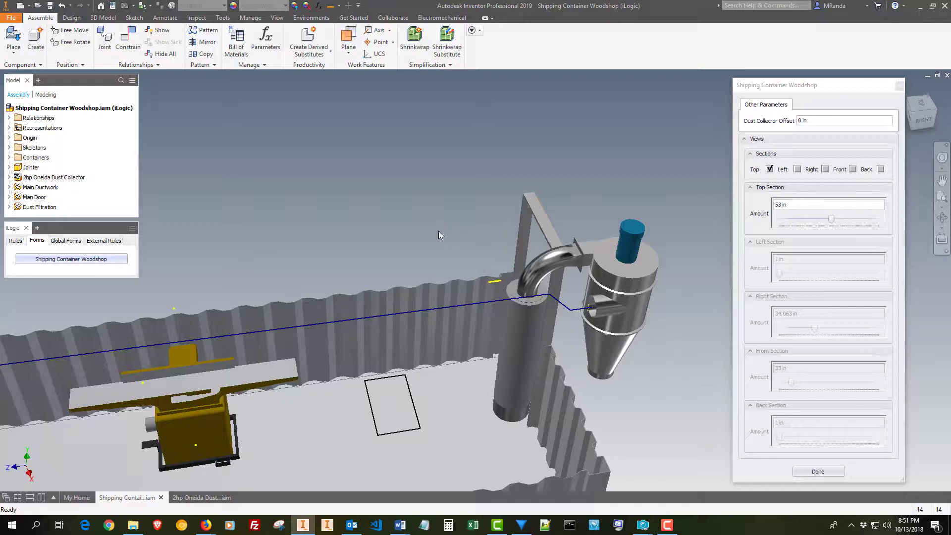
key("F6")
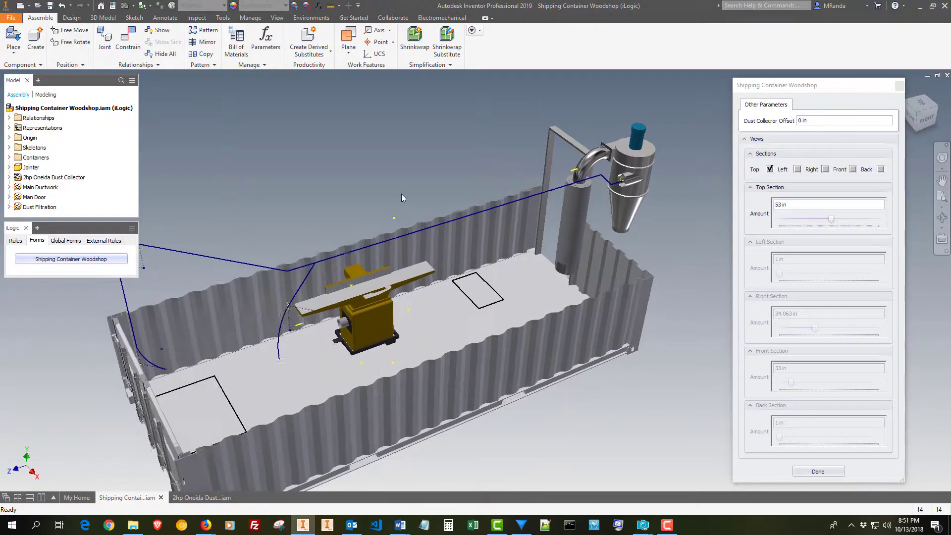
middle_click_drag(401, 194, 538, 247, "shift")
middle_click_drag(592, 293, 620, 278, "shift")
scroll(501, 174, "down", 3)
key("F6")
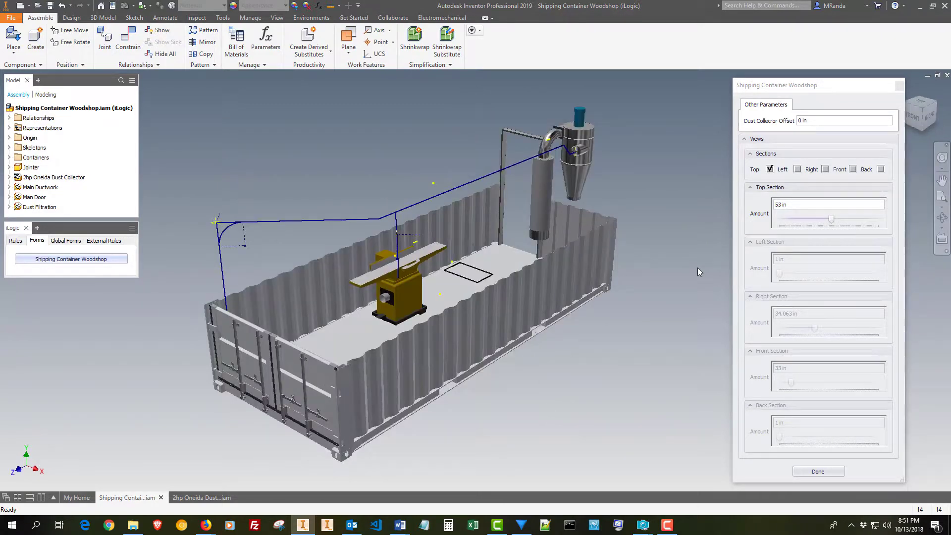